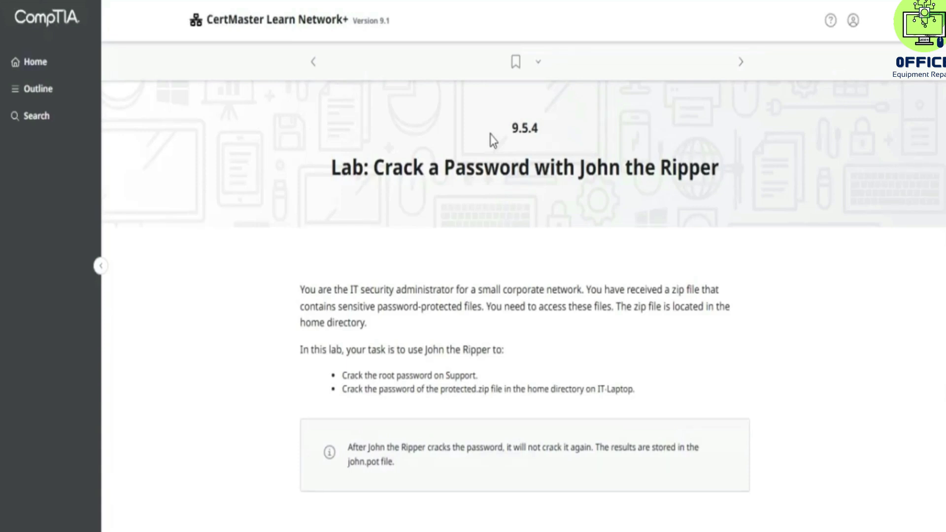
# Highlight the lab number 9.5.4 on the intro page, then clear the highlight
pyautogui.moveTo(494, 134); pyautogui.dragTo(538, 131)
pyautogui.click(543, 131)
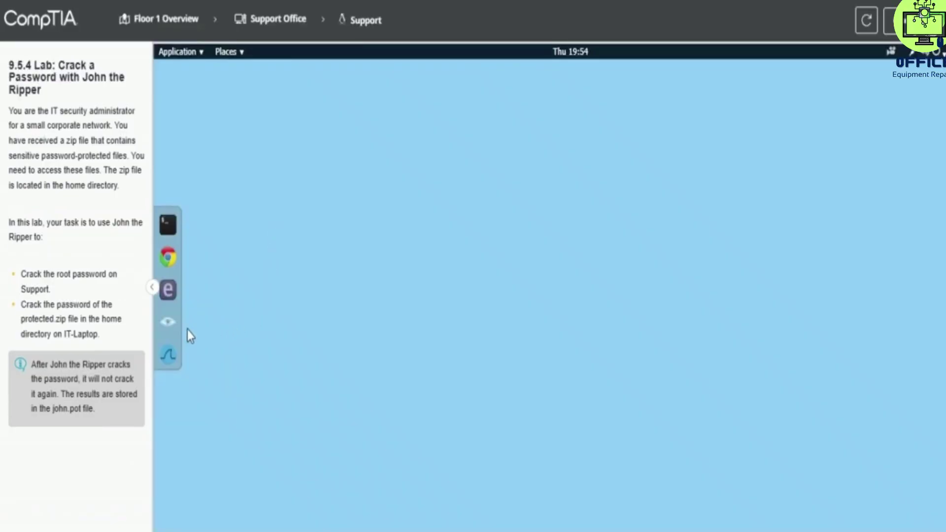
pyautogui.moveTo(22, 275); pyautogui.dragTo(111, 275)
pyautogui.moveTo(22, 289); pyautogui.dragTo(46, 288)
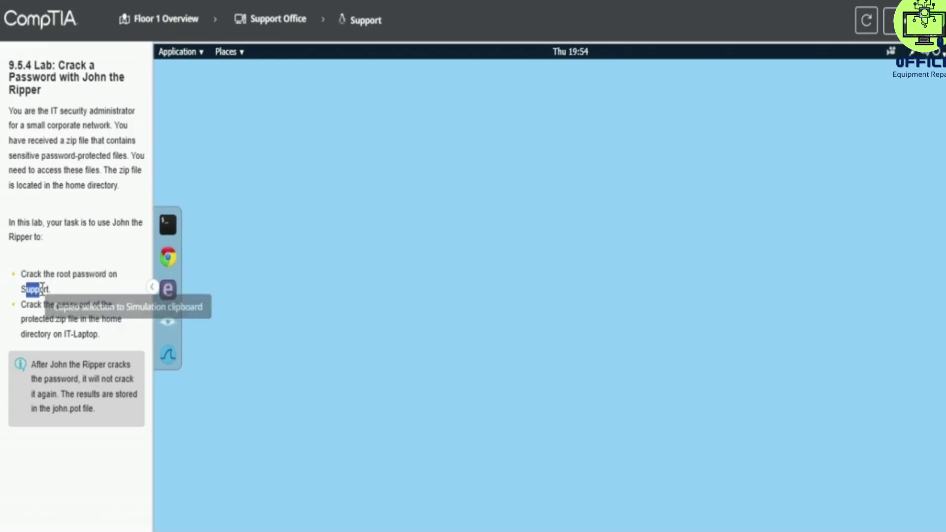
pyautogui.click(81, 290)
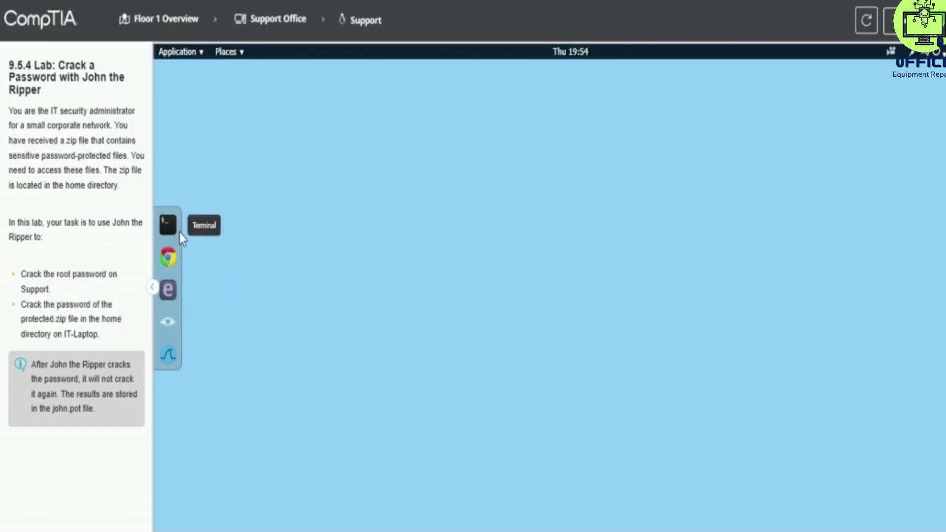
# Open a Terminal on Support, change into /usr/share/john, and list its files with ls
pyautogui.click(170, 226)
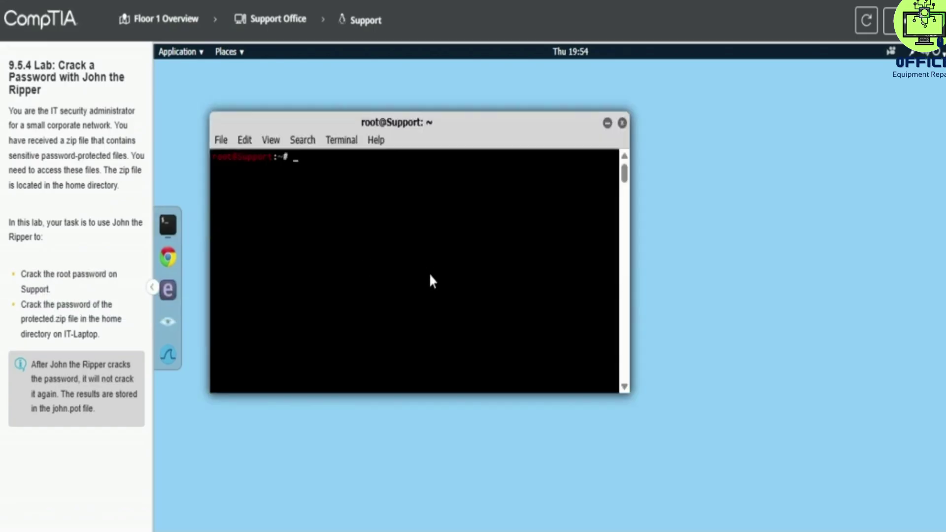
pyautogui.write('cd /')
pyautogui.write('usr')
pyautogui.write('/s')
pyautogui.write('hare/jo')
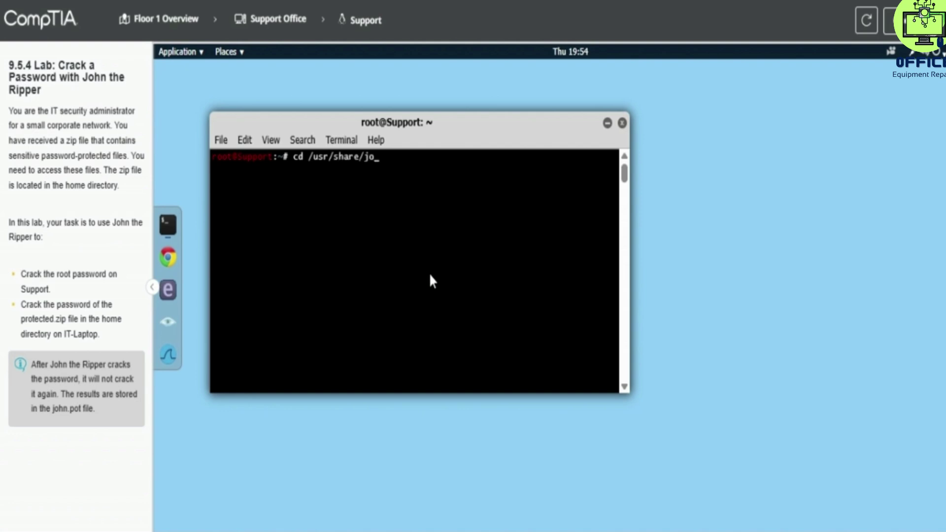
pyautogui.write('hn')
pyautogui.press('Return')
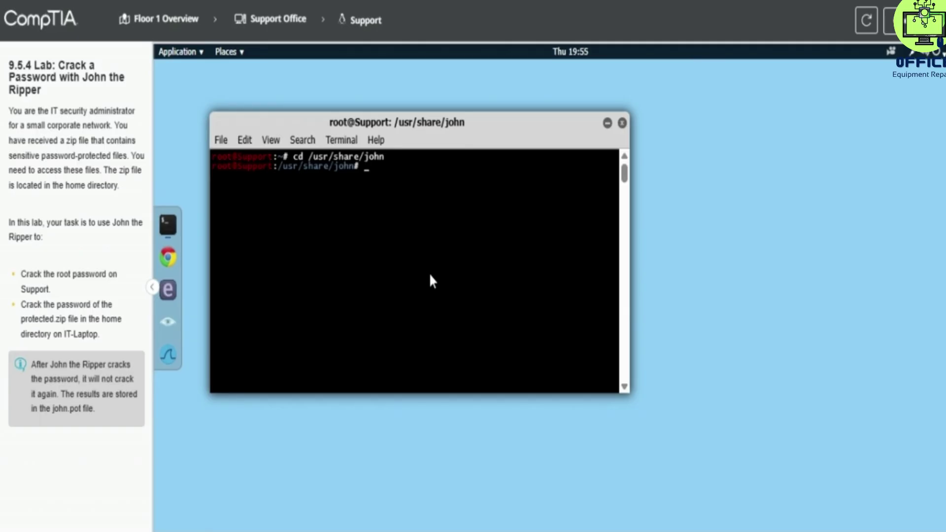
pyautogui.write('ls')
pyautogui.press('Return')
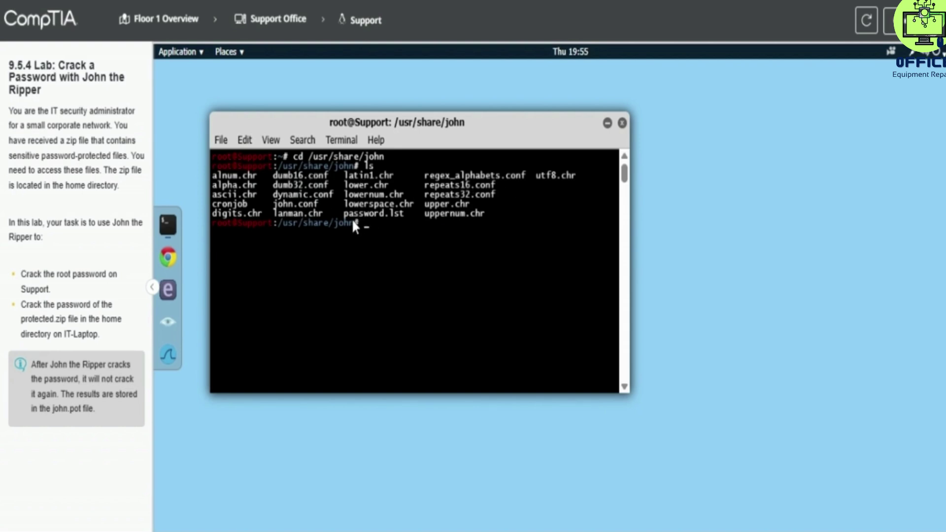
# Print password.lst with cat, fixing the mistyped name and Tab-completing it
pyautogui.moveTo(367, 205)
pyautogui.mouseDown()
pyautogui.moveTo(309, 214)
pyautogui.moveTo(411, 214)
pyautogui.mouseUp()
pyautogui.click(338, 216)
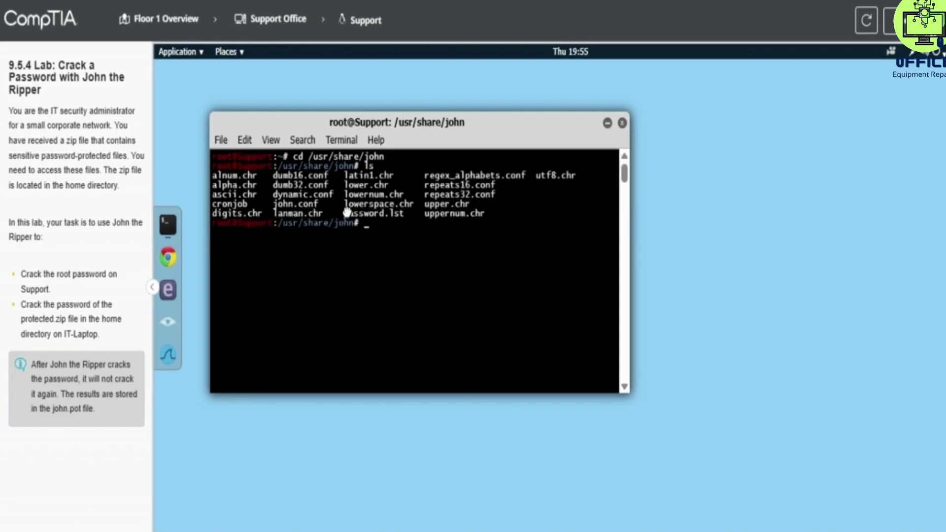
pyautogui.click(401, 219)
pyautogui.write('ca')
pyautogui.press('BackSpace')
pyautogui.press('BackSpace')
pyautogui.press('BackSpace')
pyautogui.press('BackSpace')
pyautogui.press('BackSpace')
pyautogui.press('BackSpace')
pyautogui.press('BackSpace')
pyautogui.write('pass')
pyautogui.write('word')
pyautogui.press('Tab')
pyautogui.press('Return')
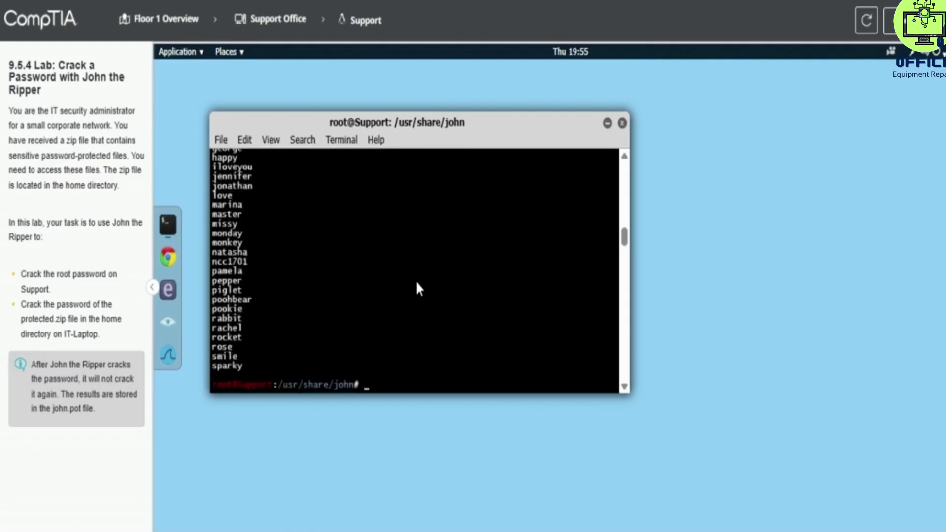
pyautogui.scroll(5, 373, 309)
pyautogui.scroll(5, 373, 309)
pyautogui.scroll(5, 373, 309)
pyautogui.scroll(-5, 374, 303)
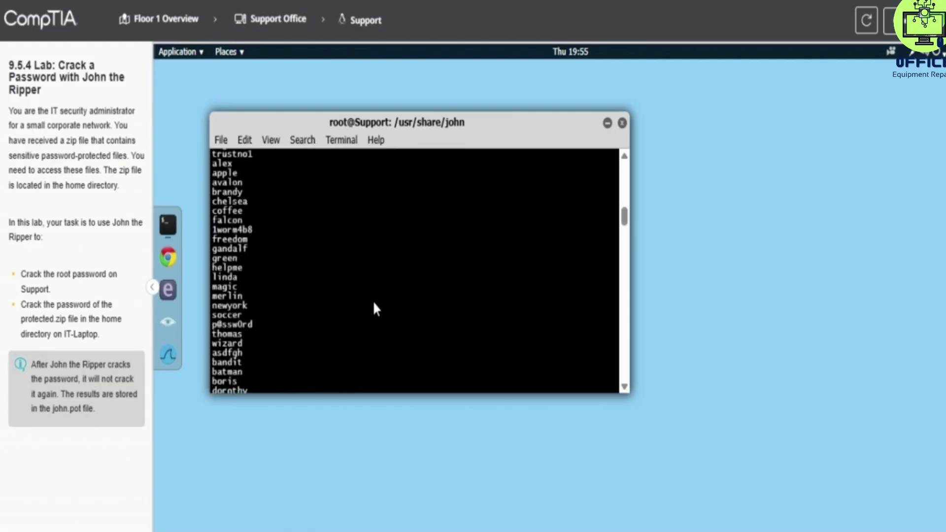
pyautogui.scroll(-5, 373, 302)
pyautogui.scroll(-5, 373, 302)
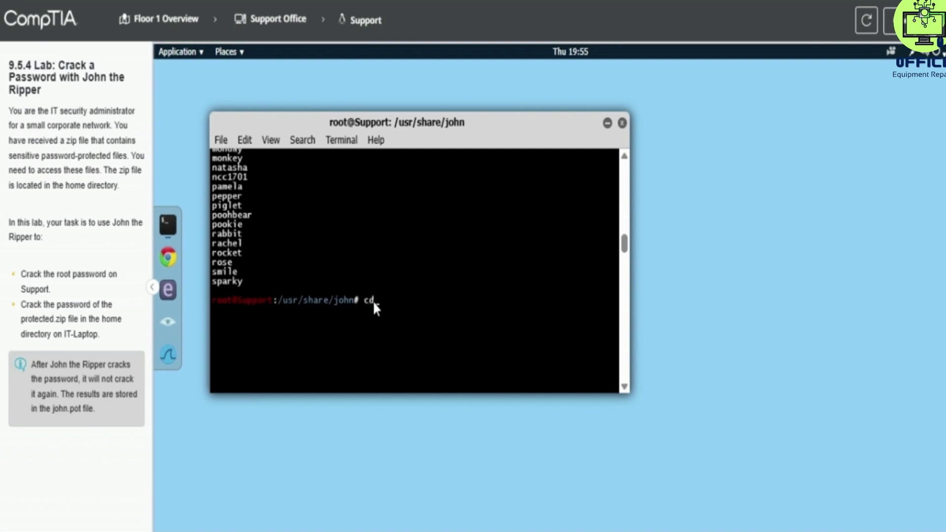
pyautogui.press('Return')
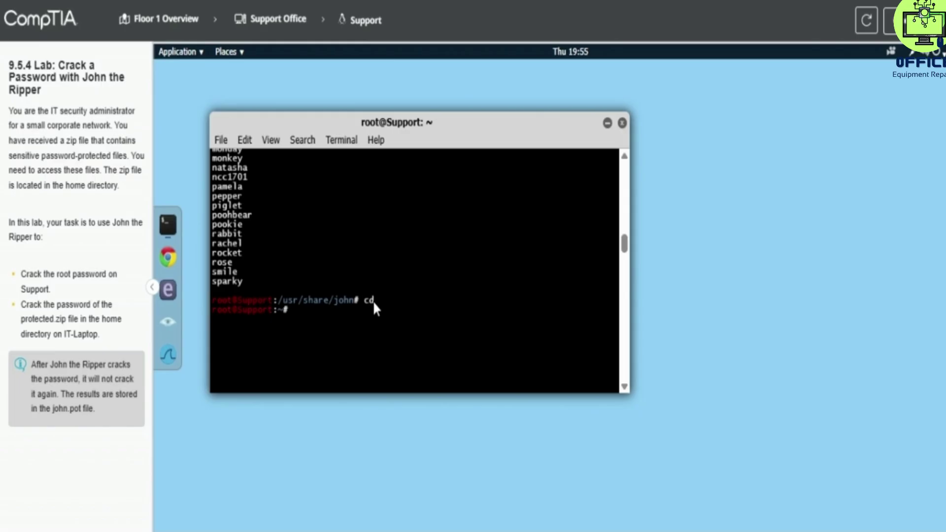
pyautogui.write('john')
pyautogui.write(' /etc/shadow')
pyautogui.press('Return')
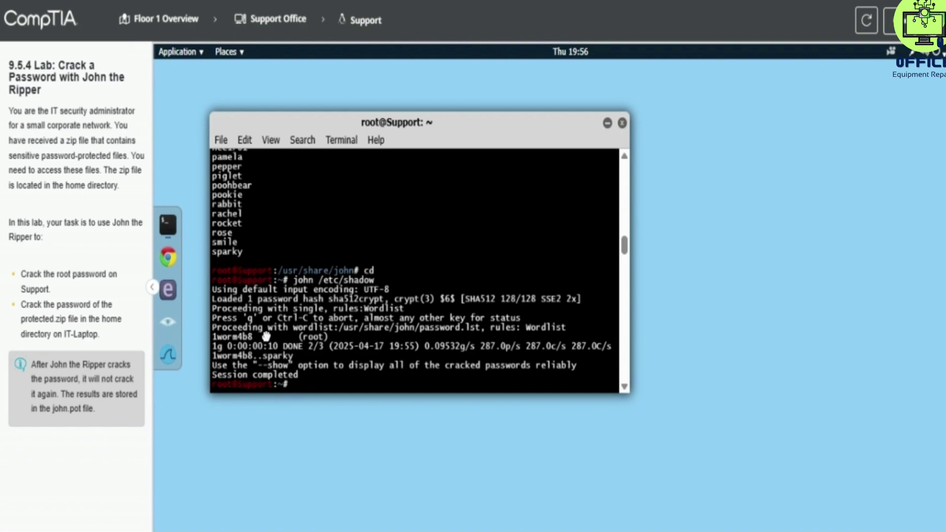
pyautogui.moveTo(266, 336); pyautogui.dragTo(213, 339)
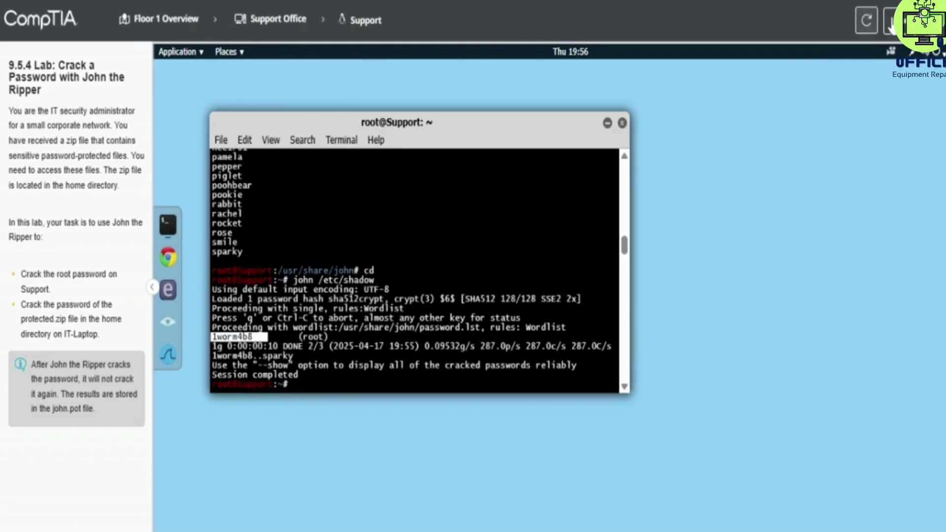
pyautogui.click(898, 21)
pyautogui.click(812, 117)
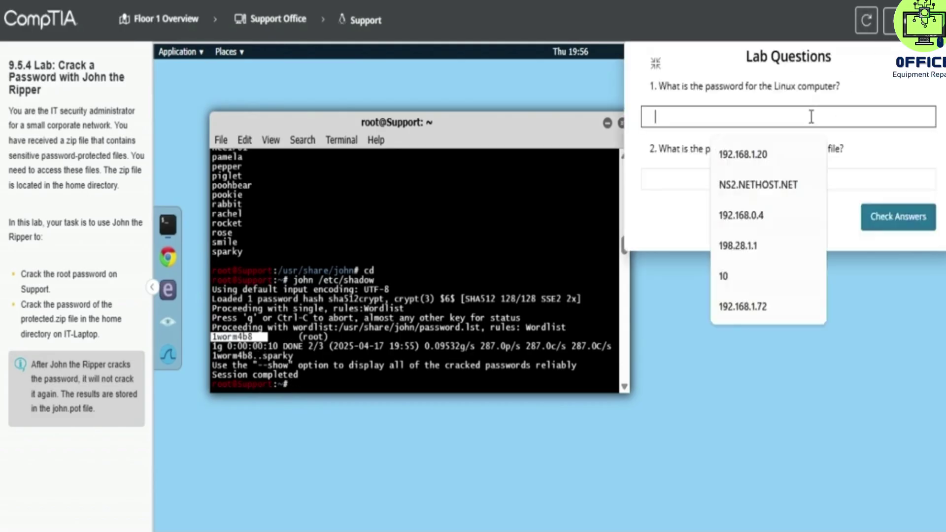
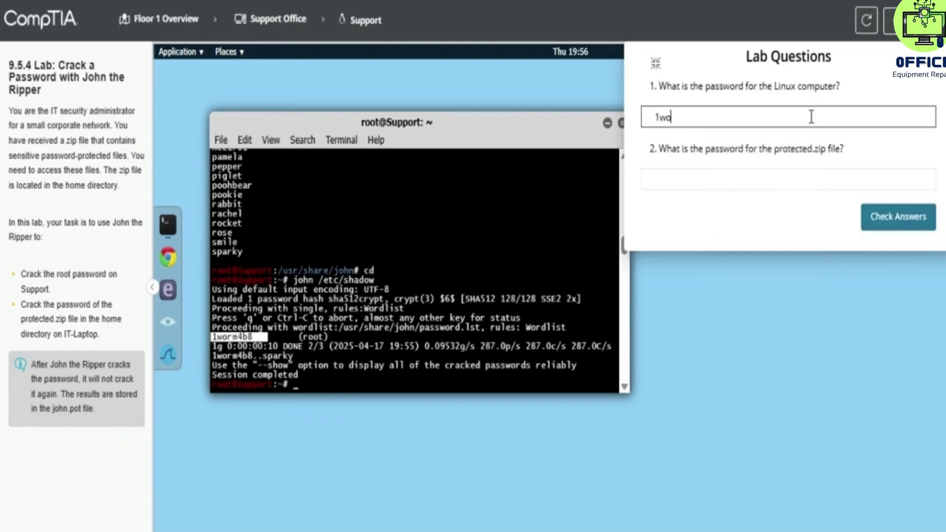
pyautogui.click(771, 175)
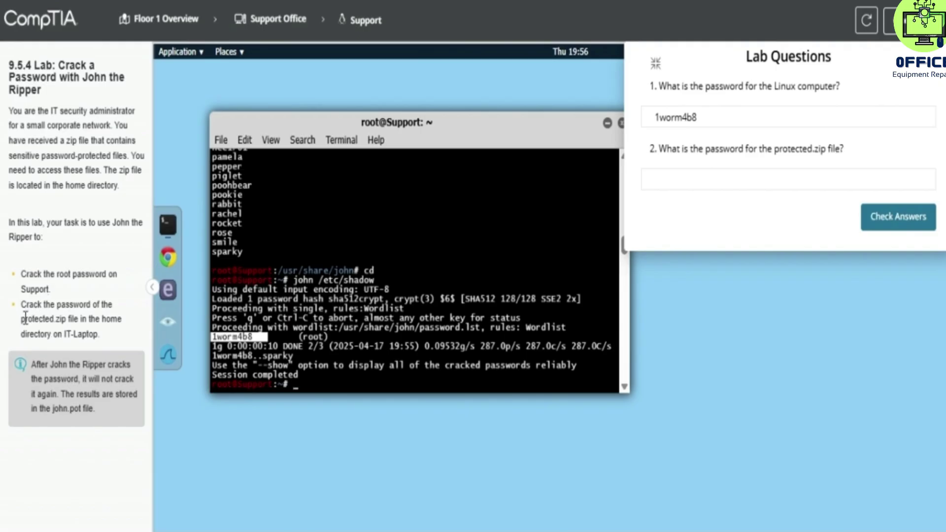
pyautogui.moveTo(23, 319); pyautogui.dragTo(79, 317)
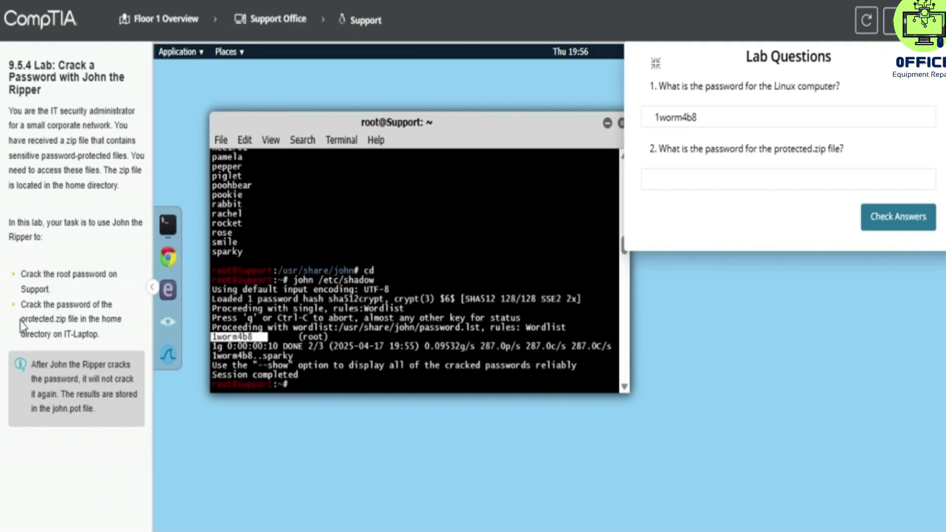
pyautogui.click(86, 318)
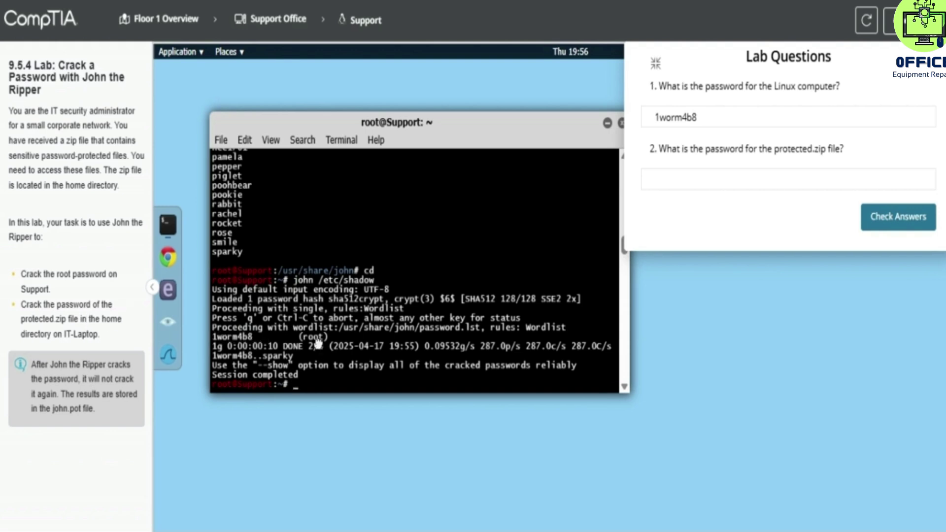
# Go back through the 'Floor 1 Overview' breadcrumb and hide the Lab Questions panel
pyautogui.click(175, 22)
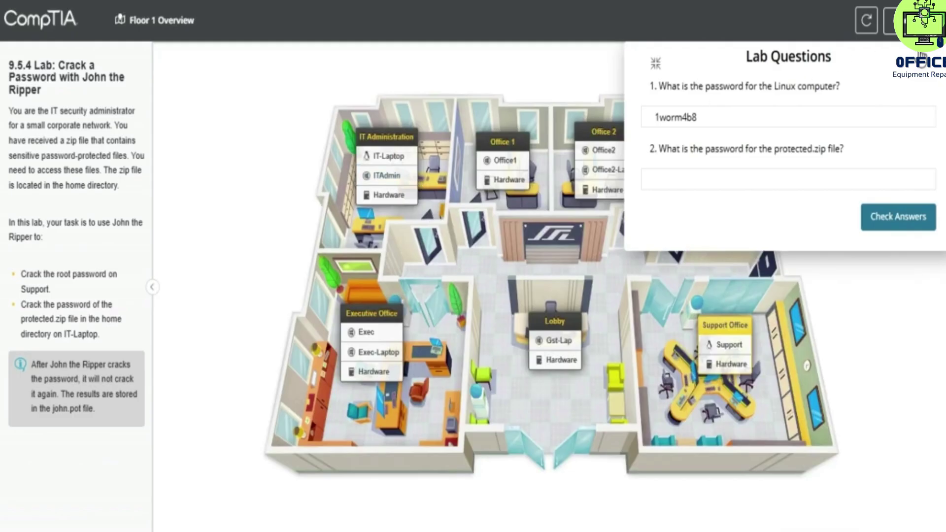
pyautogui.click(898, 21)
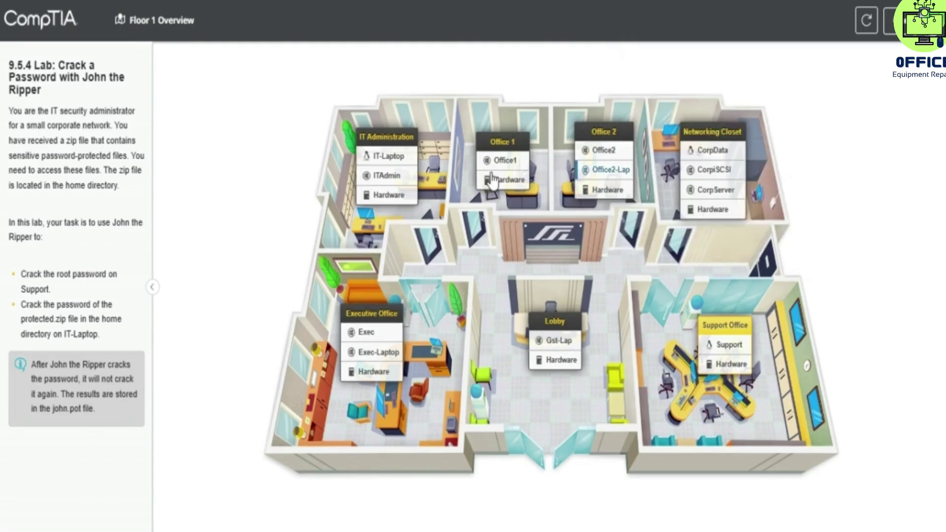
# Open Terminal on IT-Laptop, run ls, and briefly select protected.zip in the listing
pyautogui.click(386, 157)
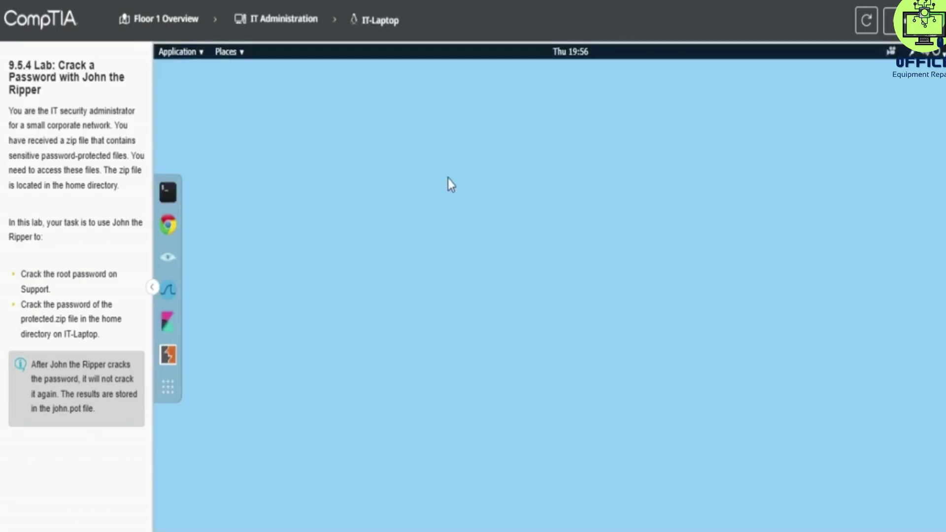
pyautogui.click(167, 192)
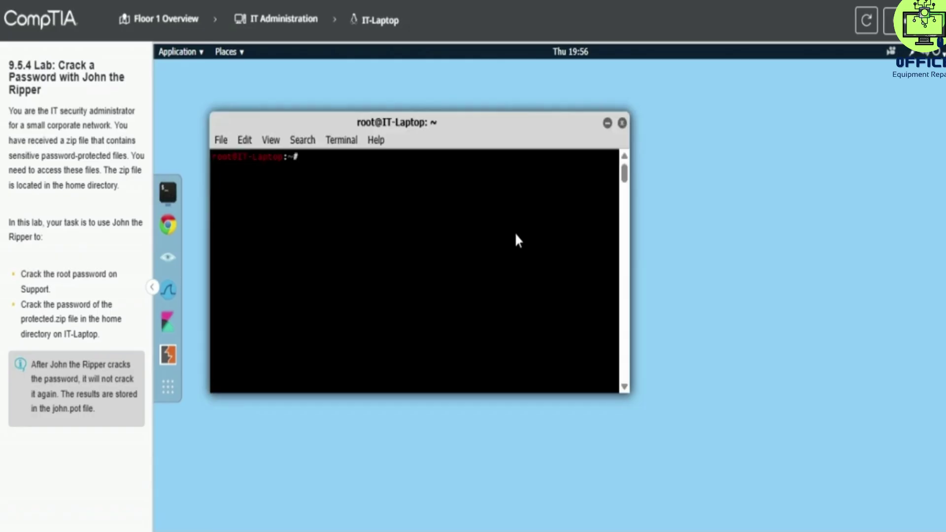
pyautogui.write('ls')
pyautogui.press('Return')
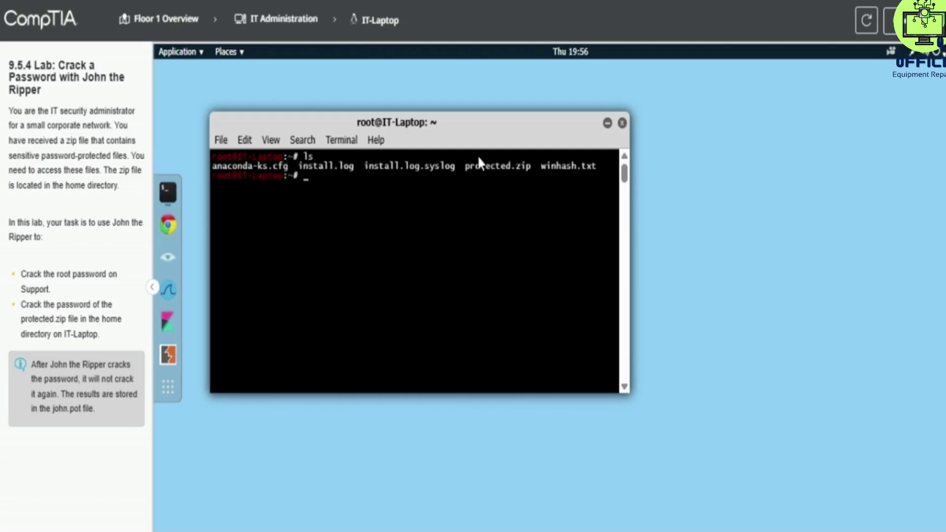
pyautogui.moveTo(464, 167); pyautogui.dragTo(530, 165)
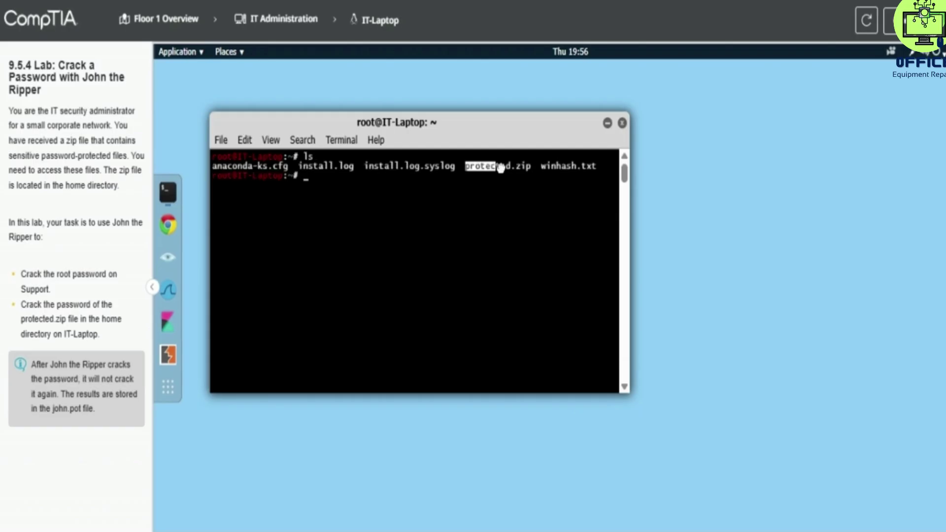
pyautogui.click(480, 194)
pyautogui.write('zip')
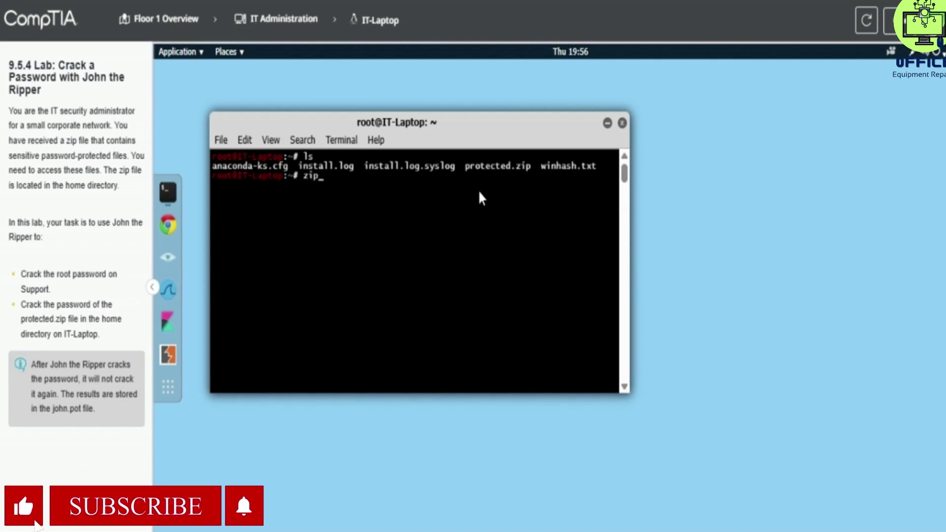
pyautogui.write('2john')
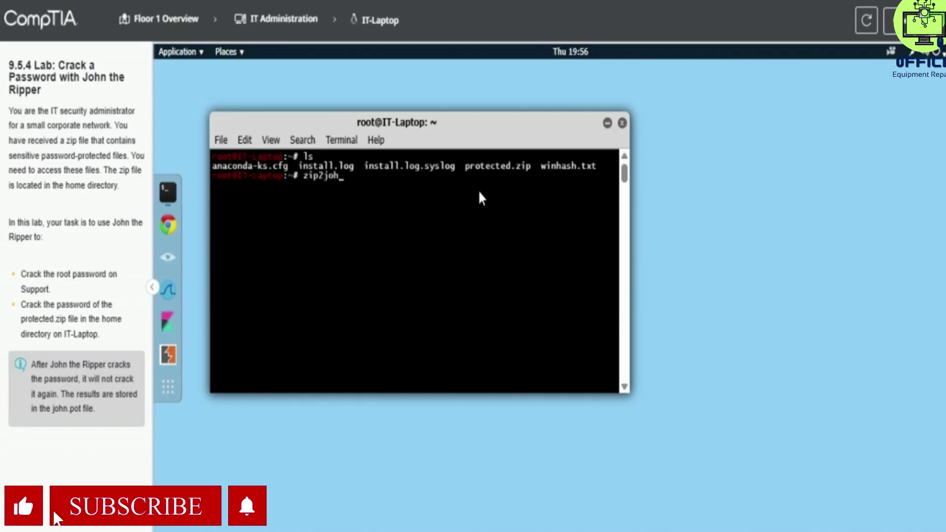
pyautogui.write(' pr')
# Run zip2john protected.zip > ziphash.txt, then cat ziphash.txt to show the PKZIP hash
pyautogui.press('Tab')
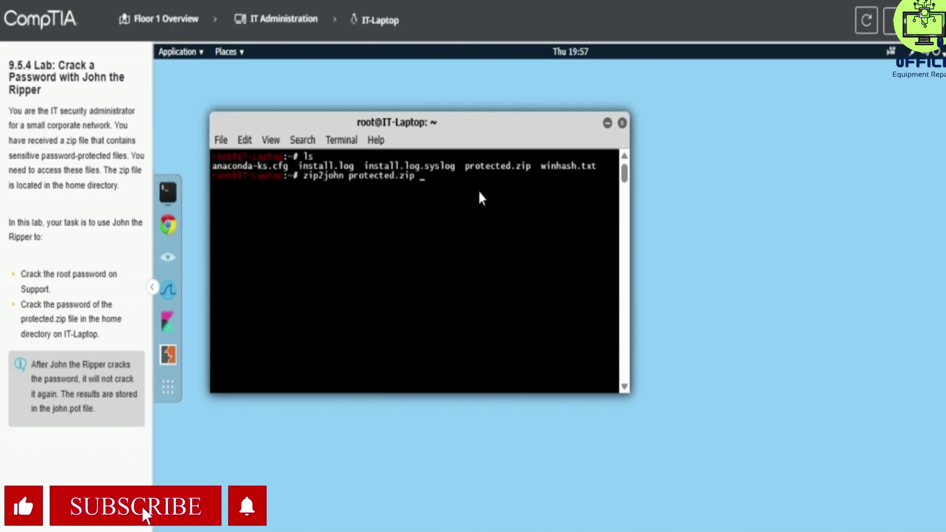
pyautogui.write('>')
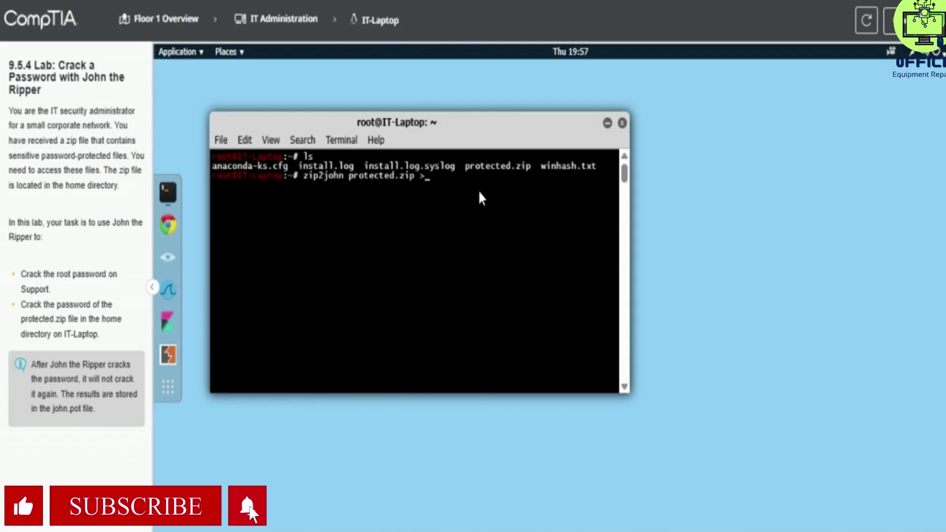
pyautogui.write('ziphash')
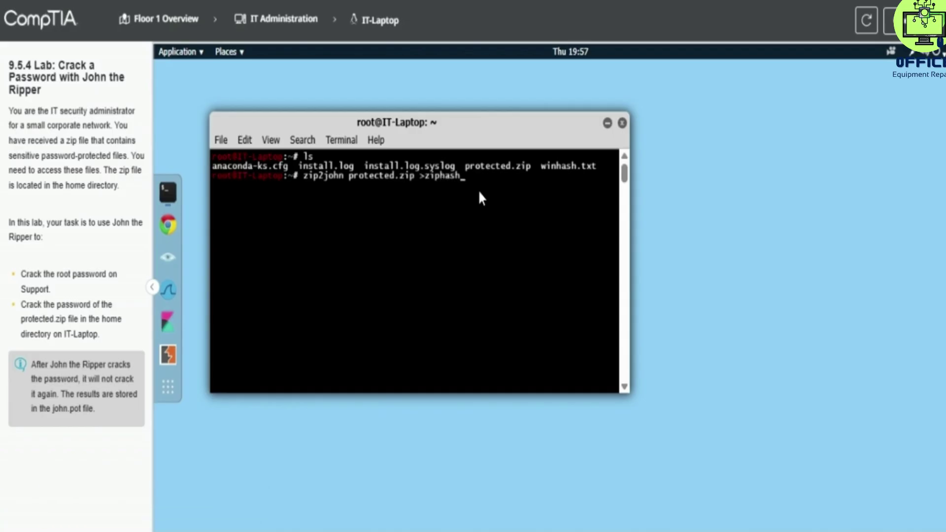
pyautogui.write('.tx')
pyautogui.press('Return')
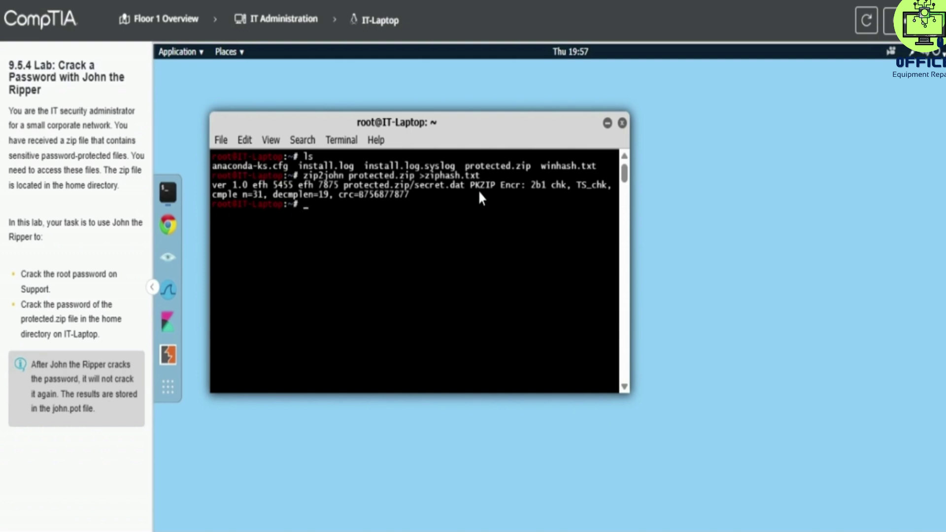
pyautogui.write('cat ')
pyautogui.write('zi')
pyautogui.press('Tab')
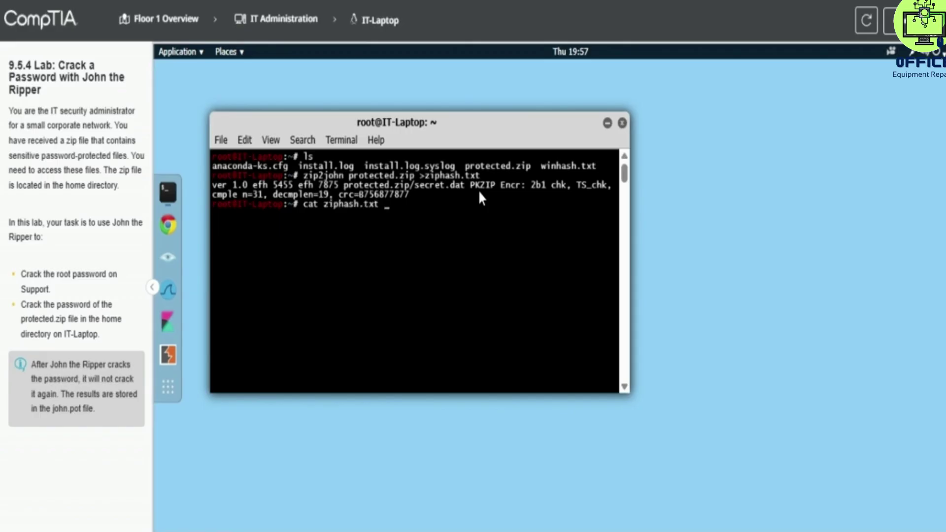
pyautogui.press('Return')
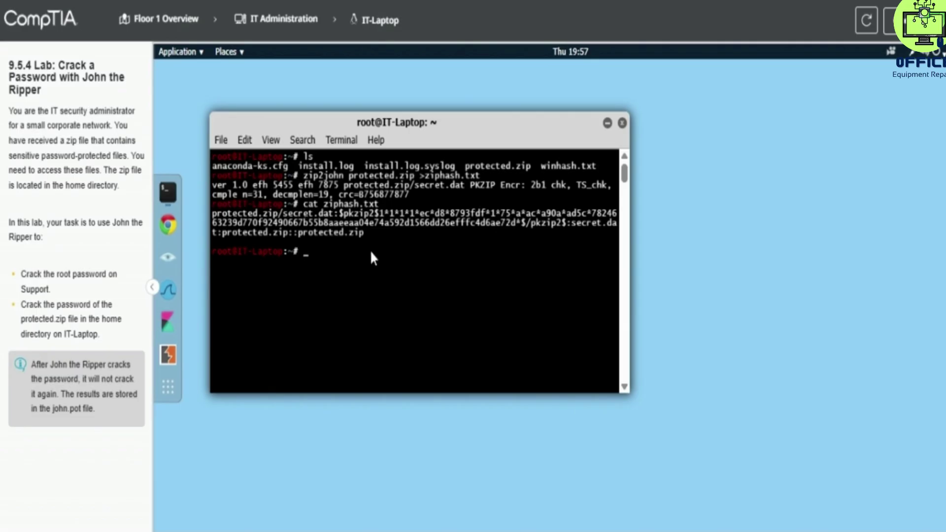
pyautogui.write('john ')
pyautogui.write('--format=pk')
pyautogui.write('zip ziphash.zi')
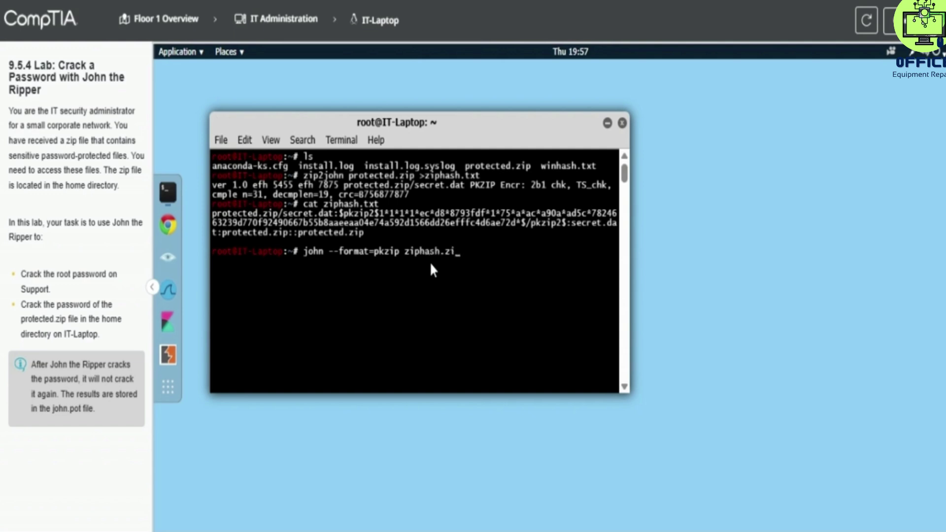
pyautogui.write('xt')
pyautogui.press('Return')
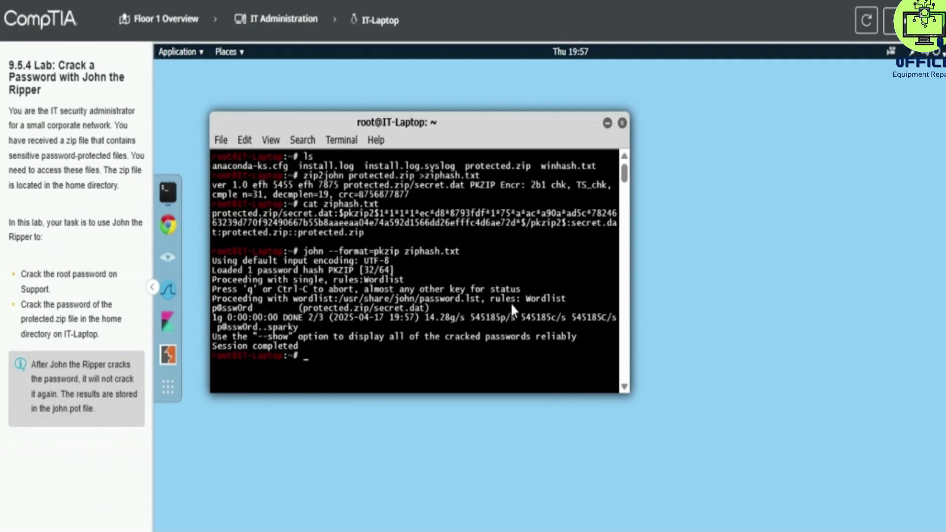
pyautogui.moveTo(518, 300); pyautogui.dragTo(258, 313)
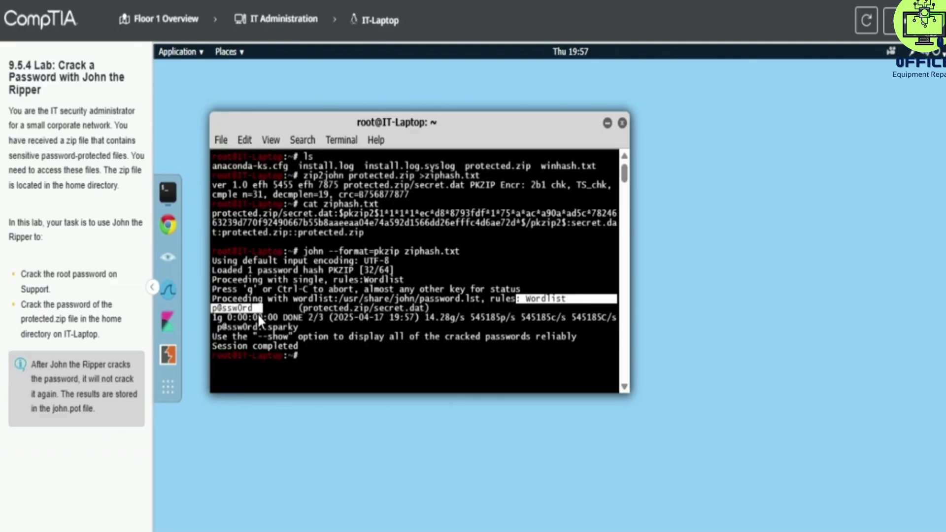
pyautogui.click(334, 373)
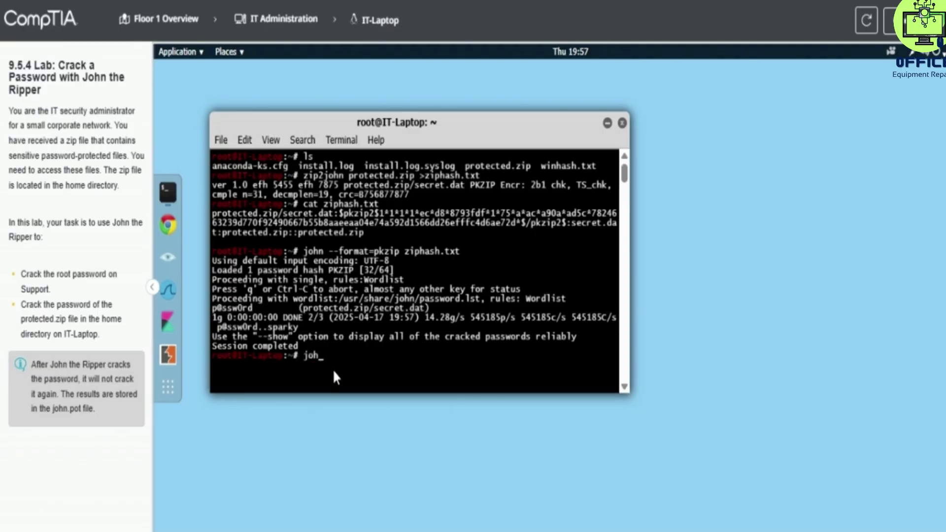
pyautogui.write('phash')
pyautogui.write('.txt')
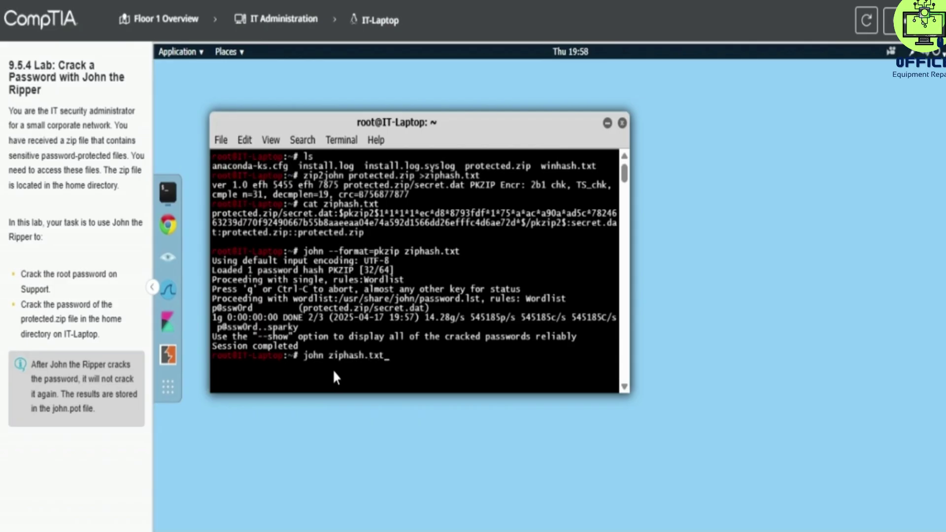
pyautogui.write(' --show')
pyautogui.press('Return')
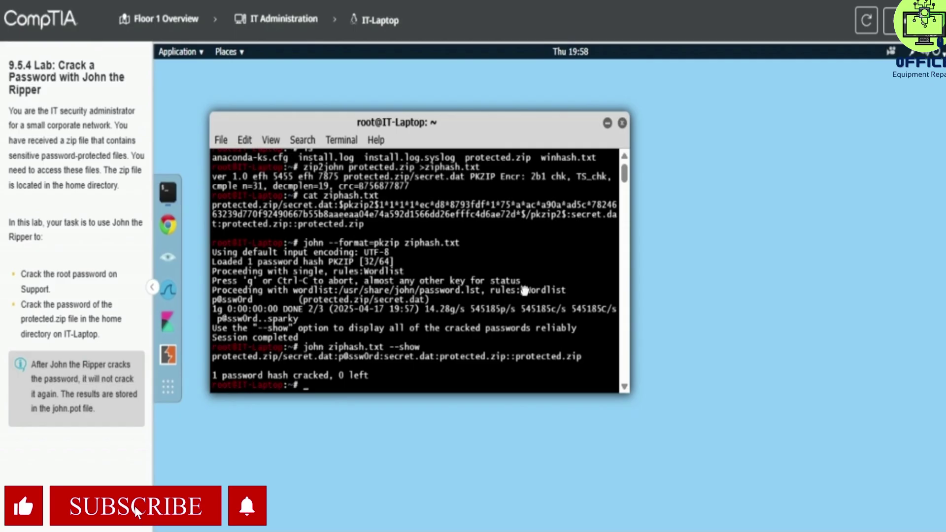
pyautogui.moveTo(523, 291); pyautogui.dragTo(526, 299)
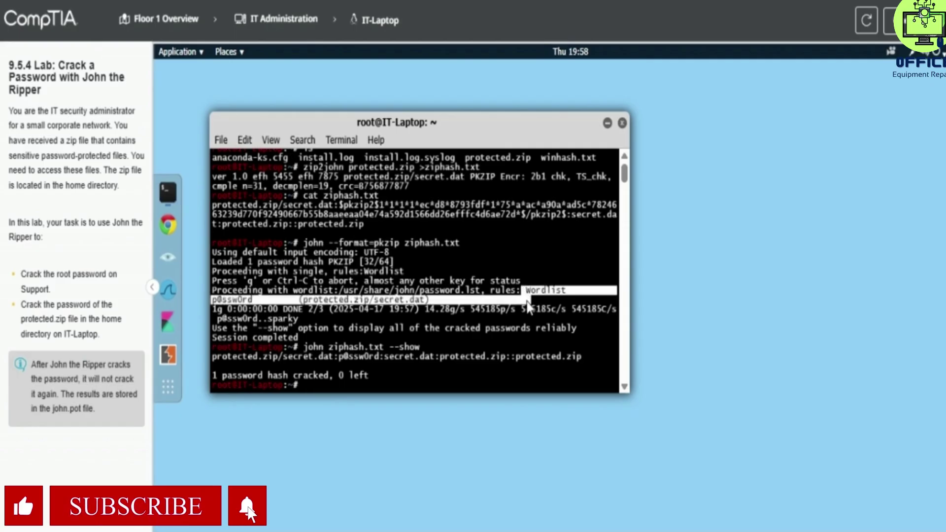
pyautogui.click(891, 22)
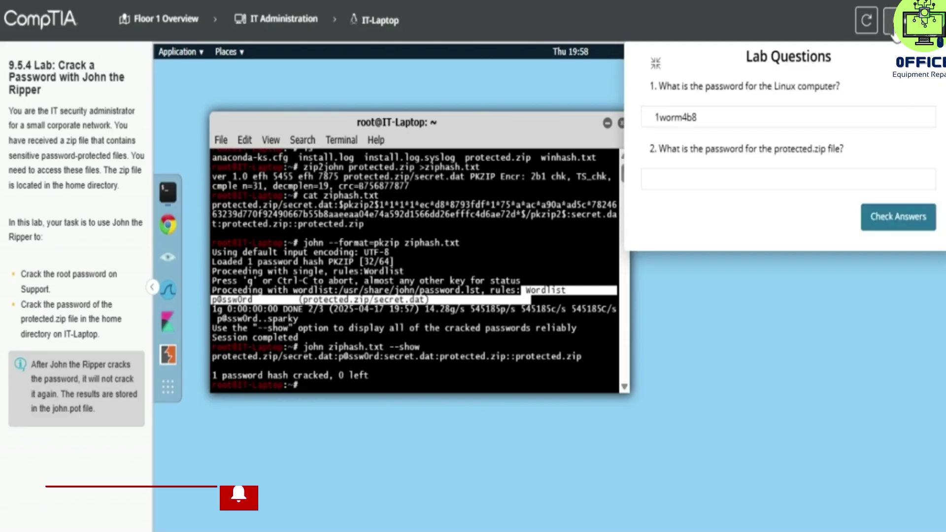
pyautogui.click(770, 176)
pyautogui.write('p')
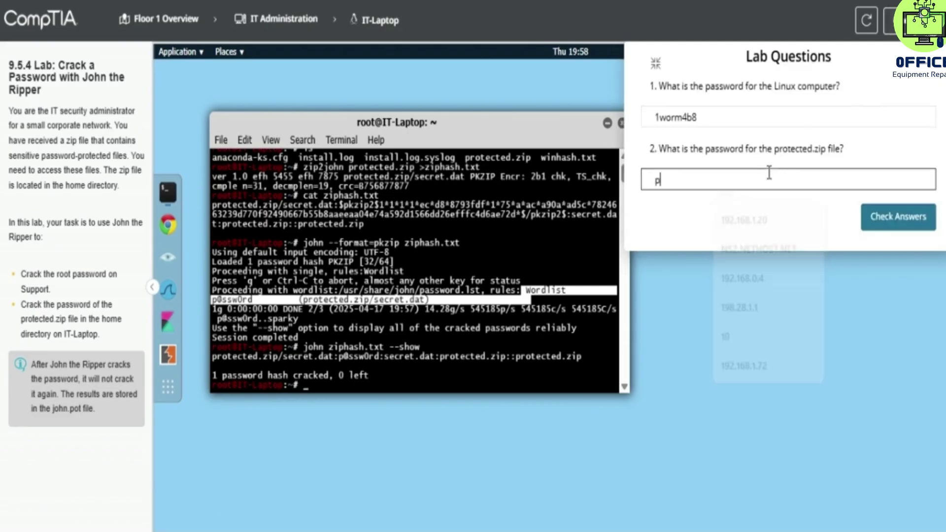
pyautogui.write('@ssw0rd')
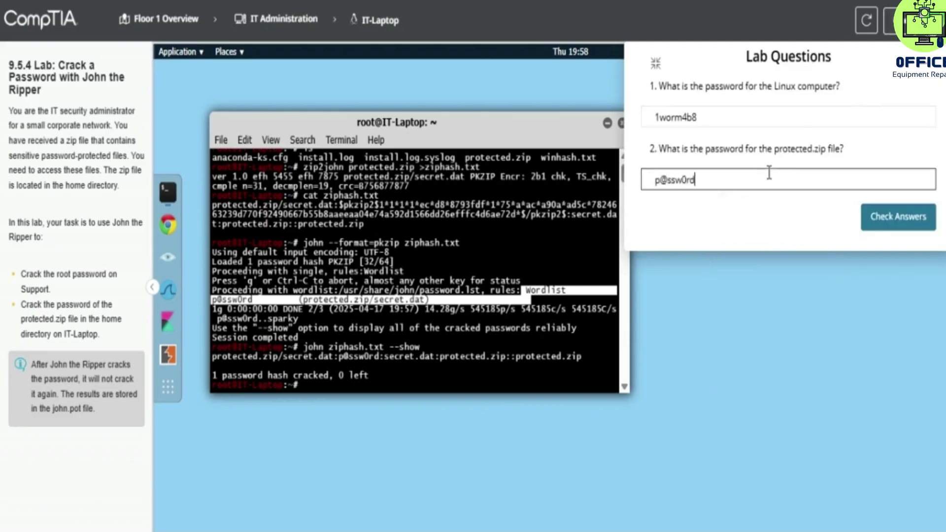
pyautogui.press('BackSpace')
pyautogui.press('BackSpace')
pyautogui.press('BackSpace')
pyautogui.write('0rd')
pyautogui.click(520, 268)
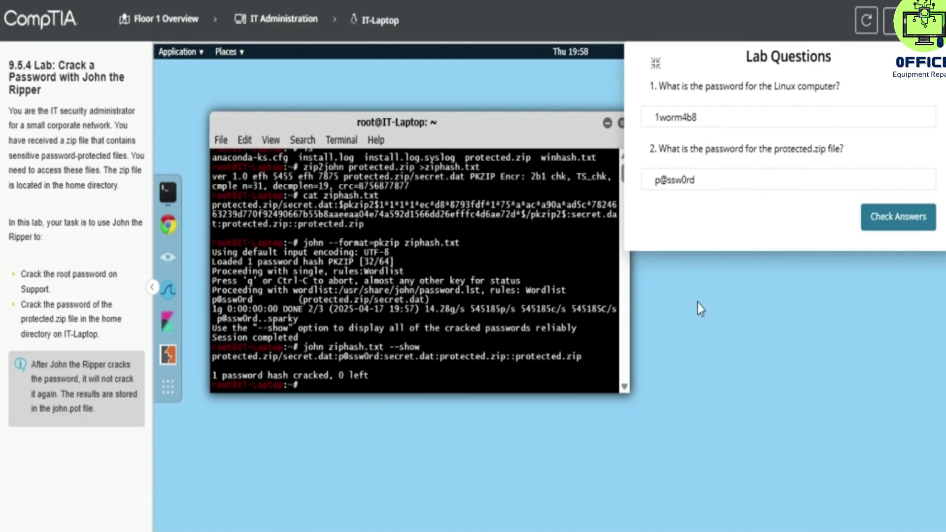
pyautogui.click(886, 224)
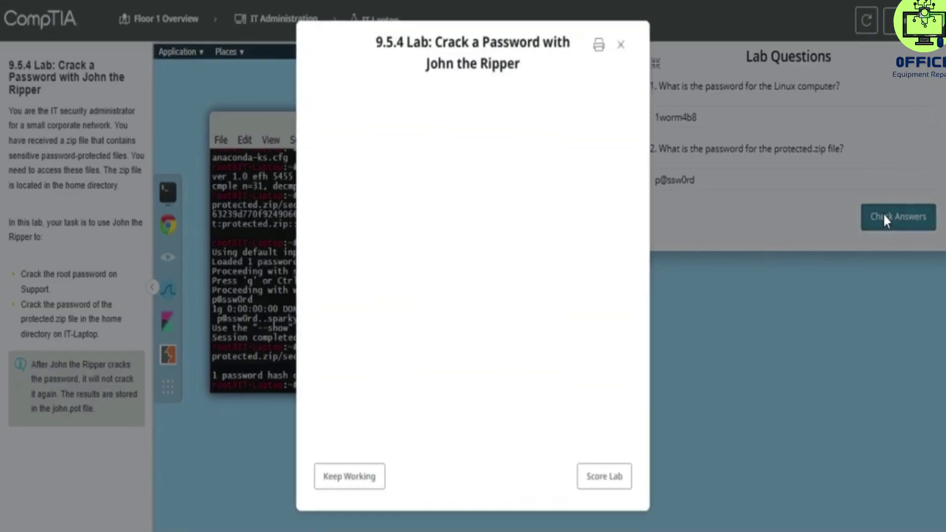